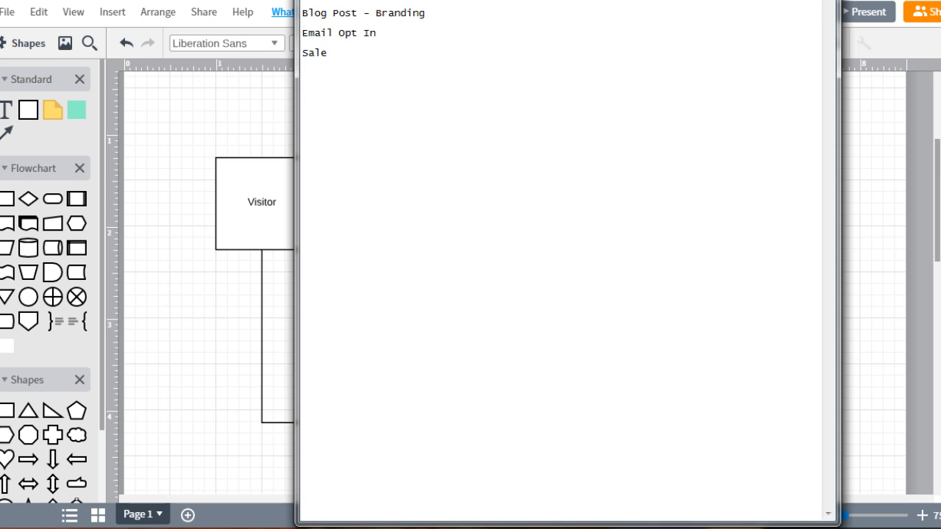
Add a Form line below Sale in the notes and append "(goal = get an email address)" to the Email Opt In line.
click(303, 74)
text(Form)
key(Down)
key(Down)
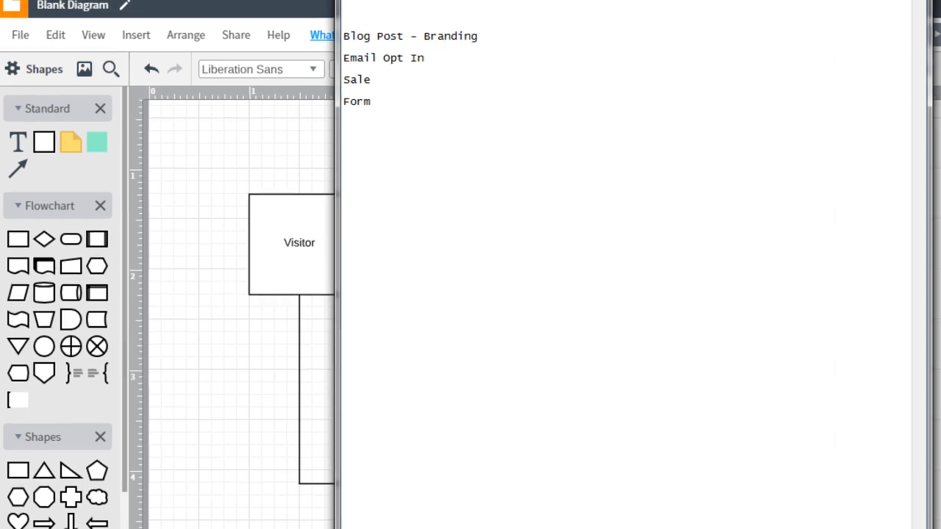
text(()
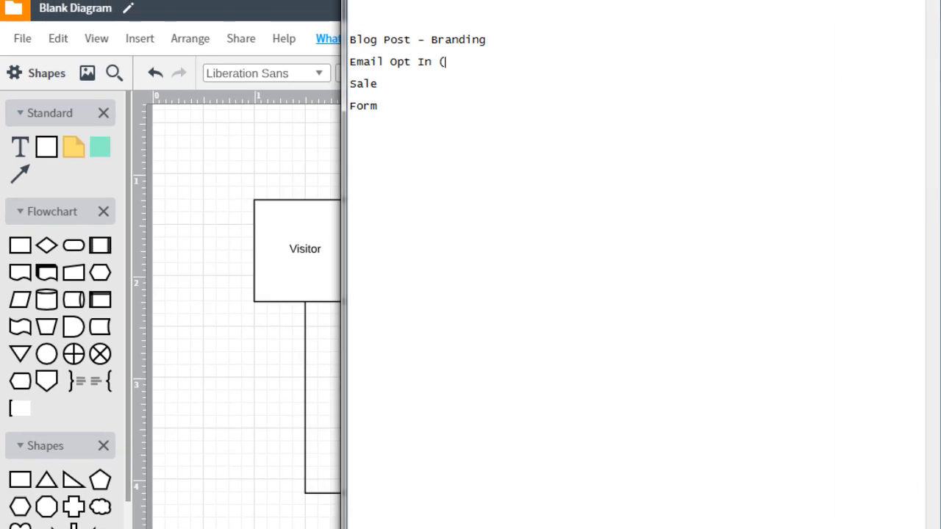
text(goal = get an email address))
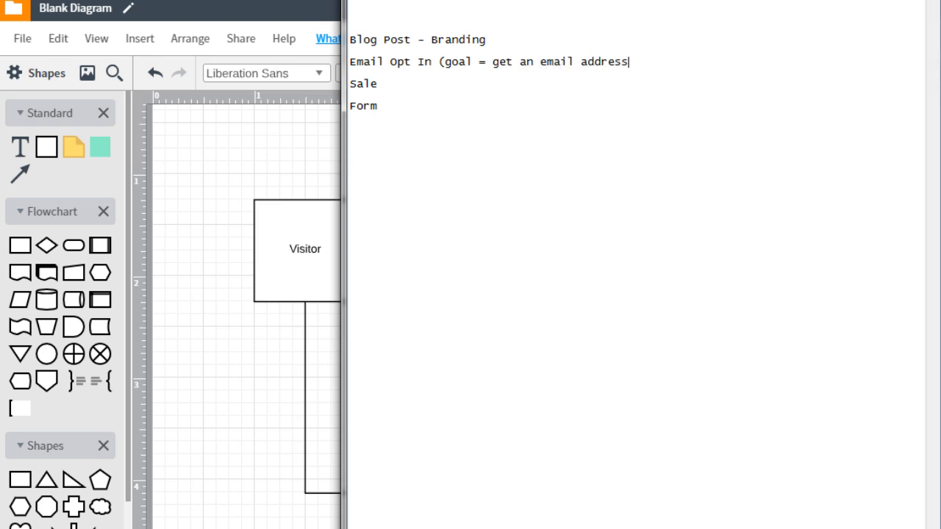
Append "(goal = get someone to buy)" to the Sale line in the notes.
key(Down)
text((goal g)
key(BackSpace)
text(= get)
text(someone to buy))
Append "(goal = fill out the form)" to the Form line in the notes.
key(Down)
key(Down)
key(End)
text((goal = )
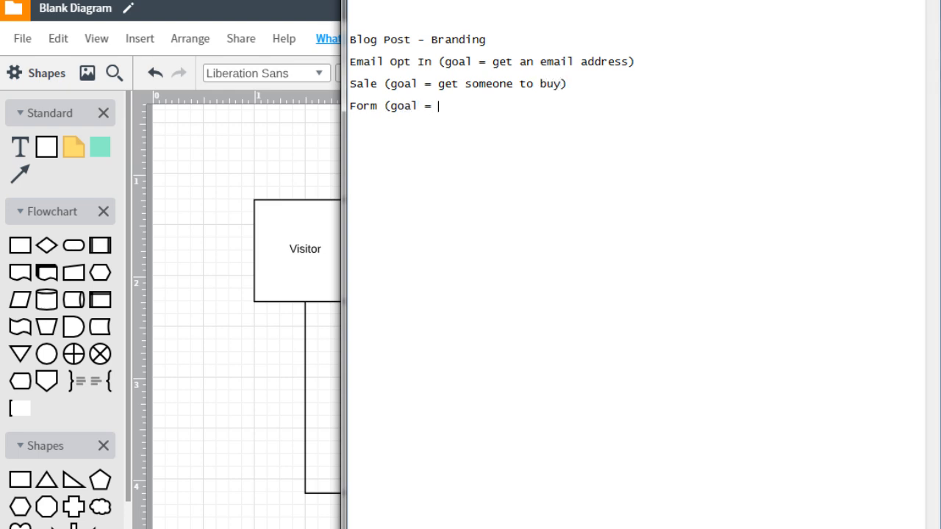
text(fill out the form))
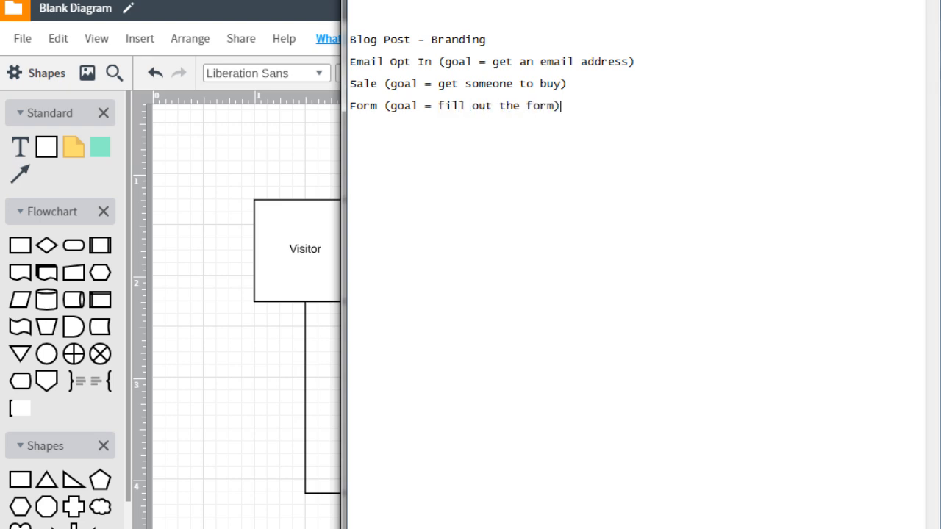
key(Up)
key(Up)
key(Up)
Switch to the Lucidchart diagram and relabel the Blog Post box as Email Capture Page.
click(265, 155)
click(293, 244)
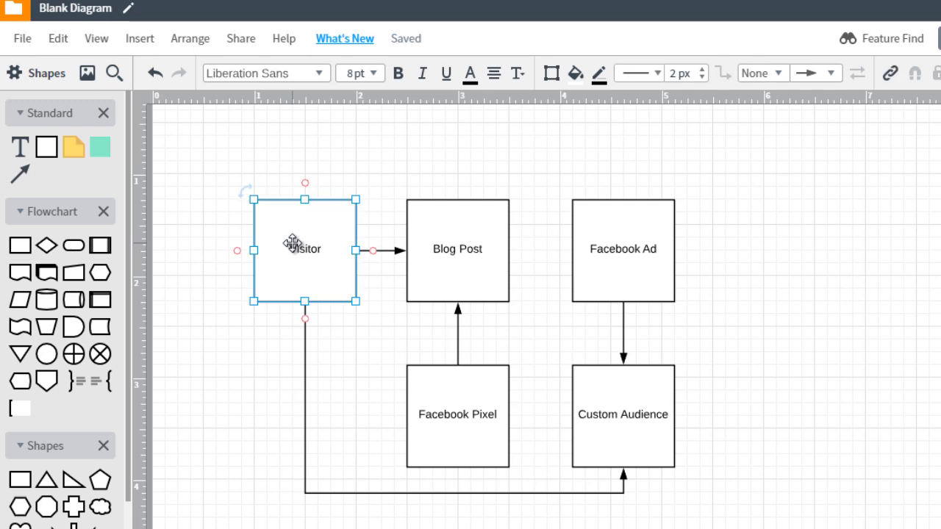
double_click(449, 255)
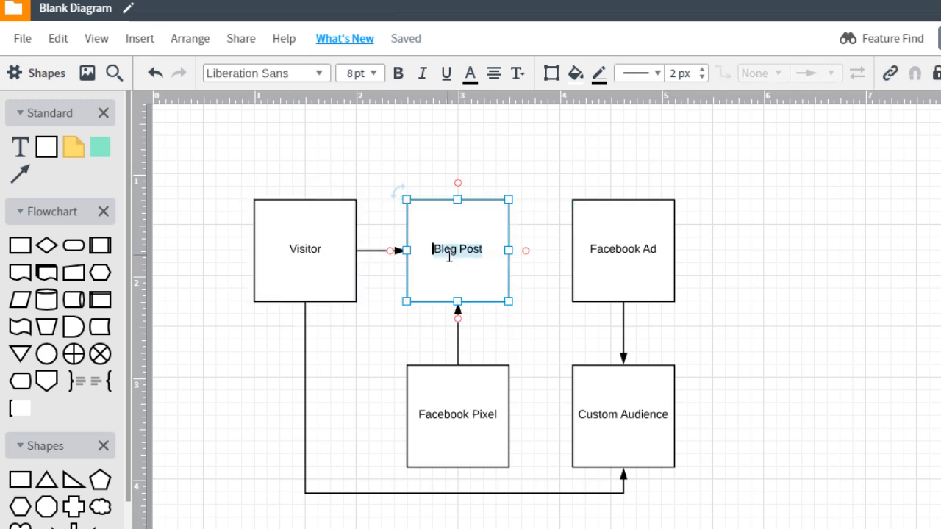
text(Email Capture Pa)
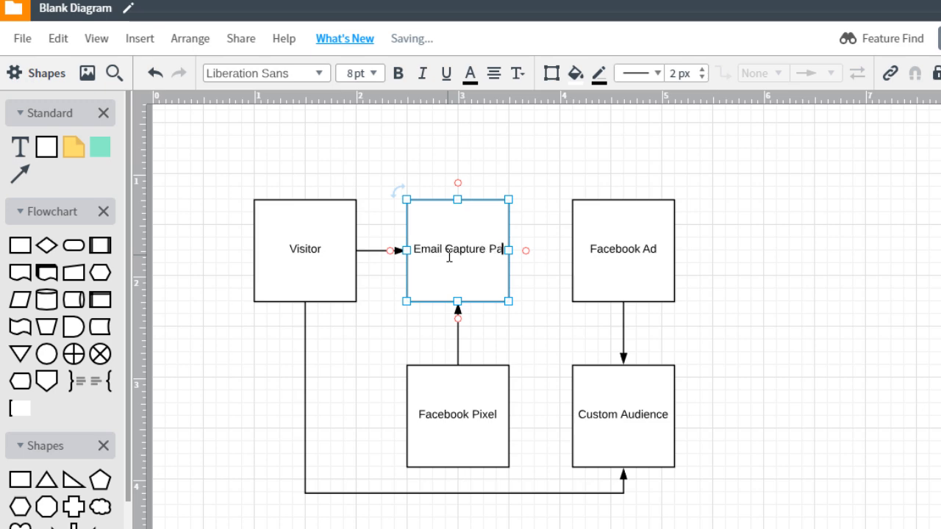
text(ge)
click(445, 180)
click(491, 419)
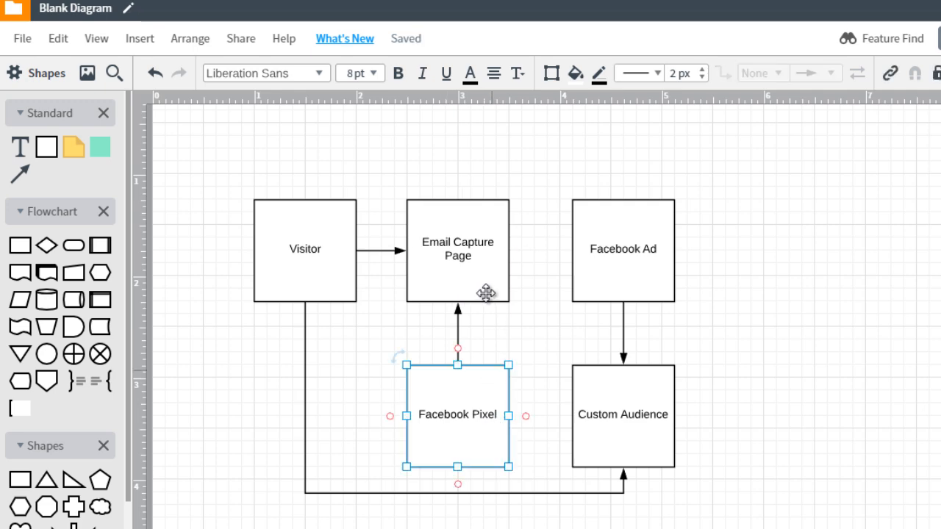
click(475, 258)
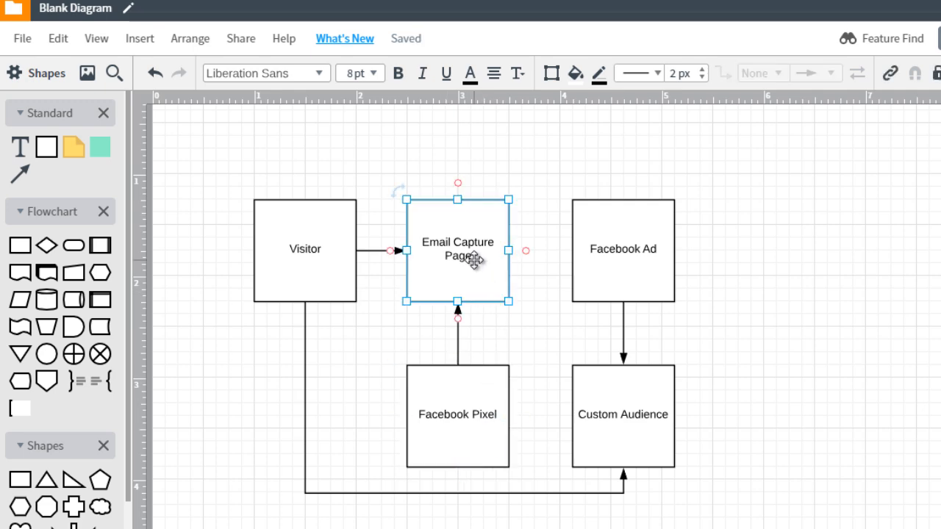
Move the Facebook Ad and Custom Audience boxes toward the page's right edge and delete the connector that ran from Visitor to Custom Audience.
drag(716, 212, 602, 453)
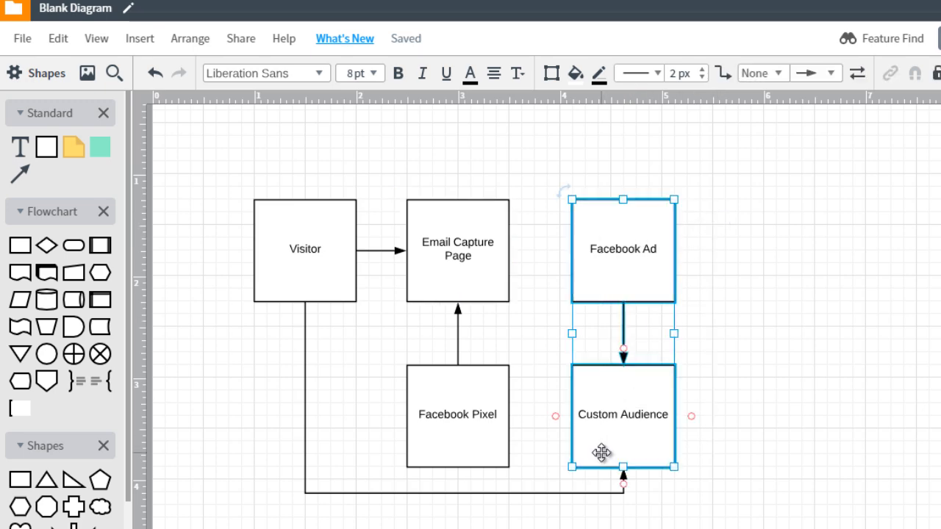
key(Delete)
click(577, 469)
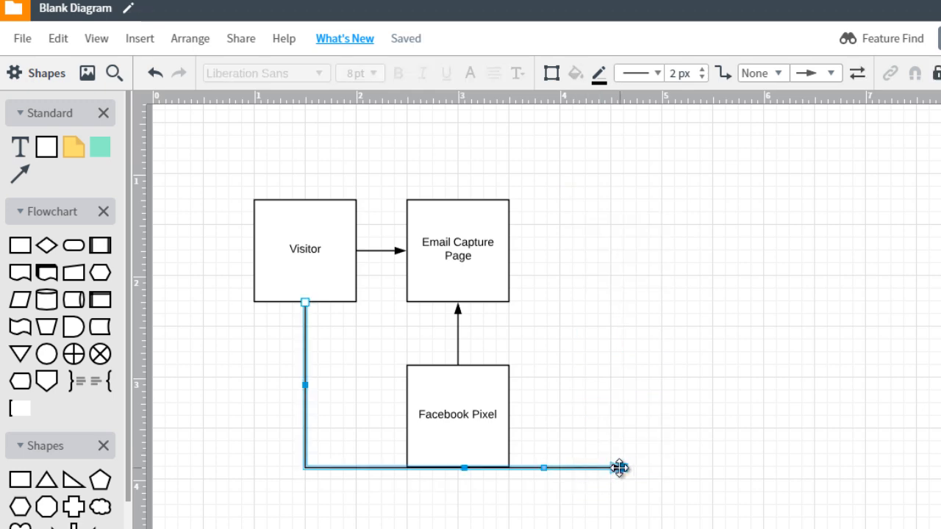
key(Delete)
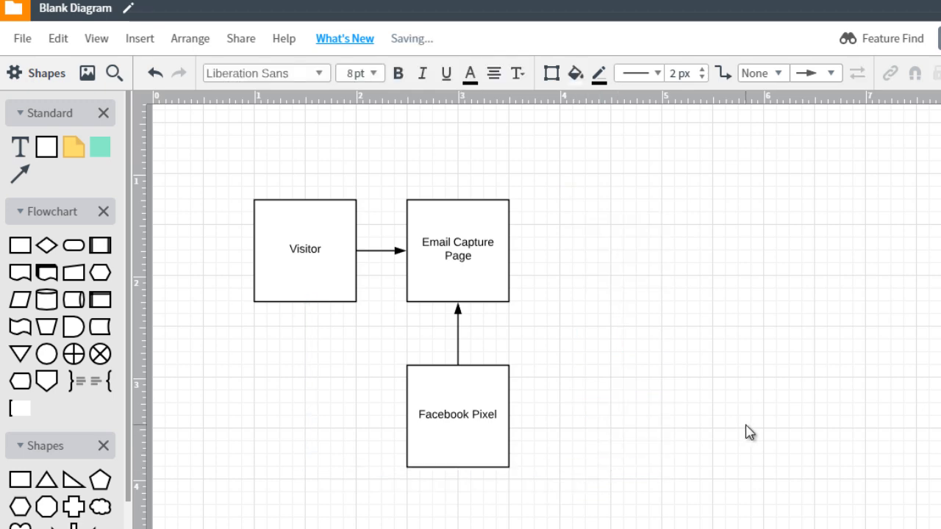
key(ctrl+v)
drag(673, 257, 940, 235)
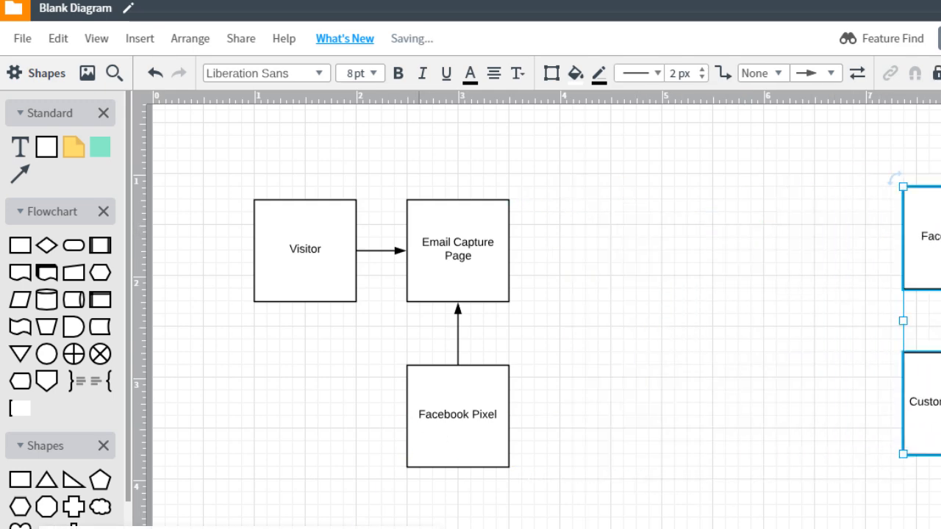
Duplicate the Email Capture Page box to its right and label the copy "Page 2 (Freebie)".
click(489, 266)
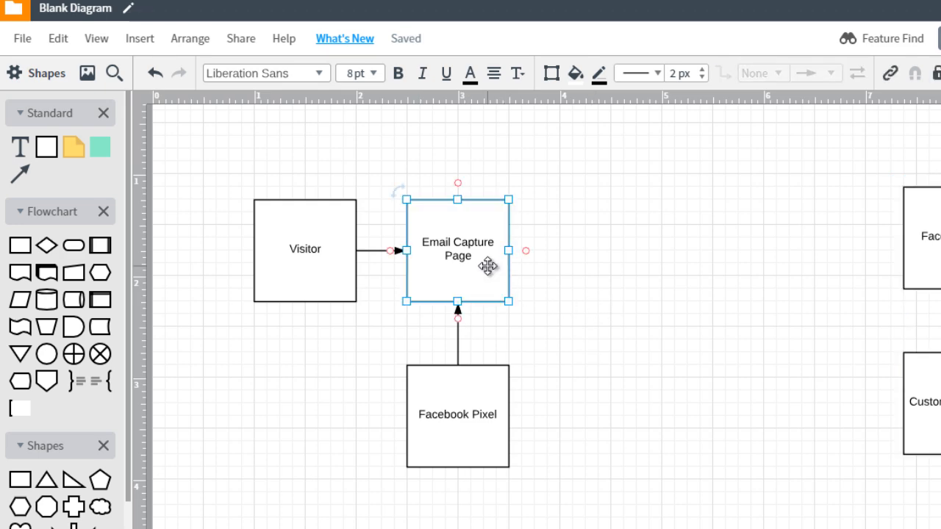
drag(488, 266, 630, 248)
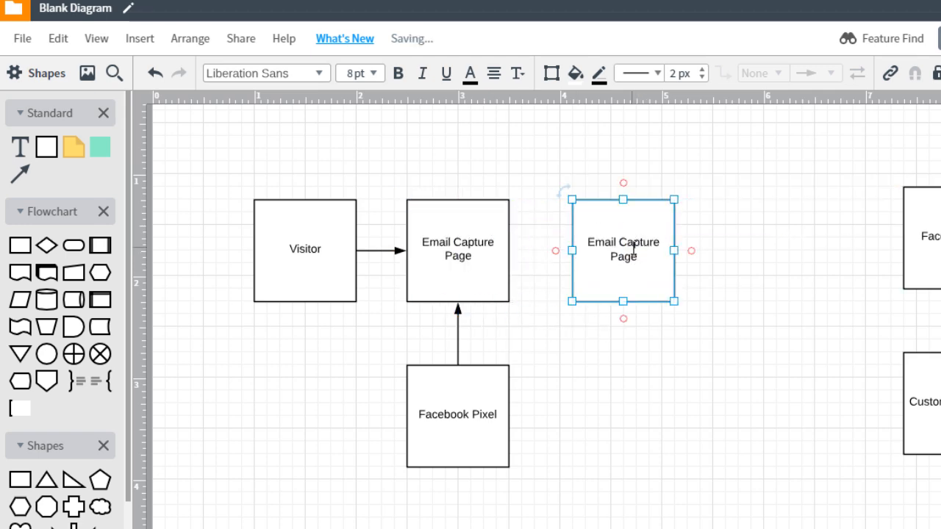
double_click(632, 248)
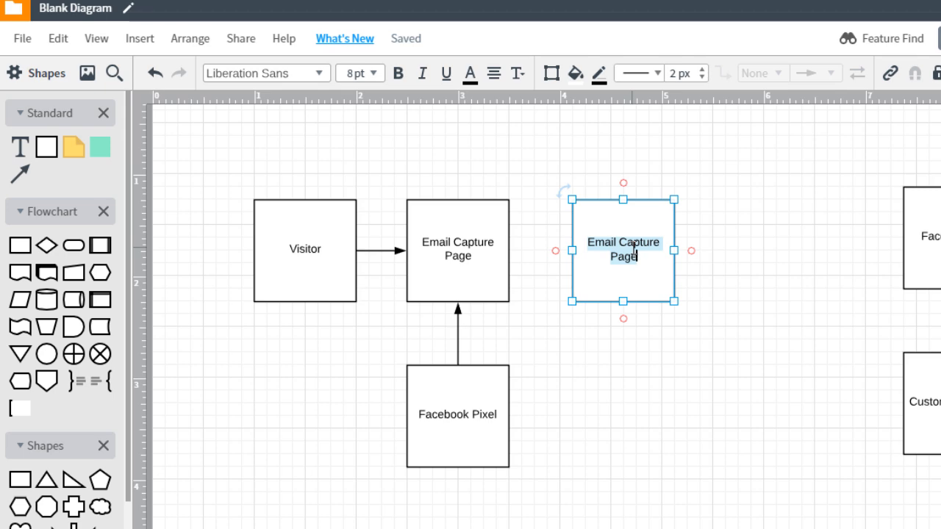
key(BackSpace)
text(Page 2 (Freebie))
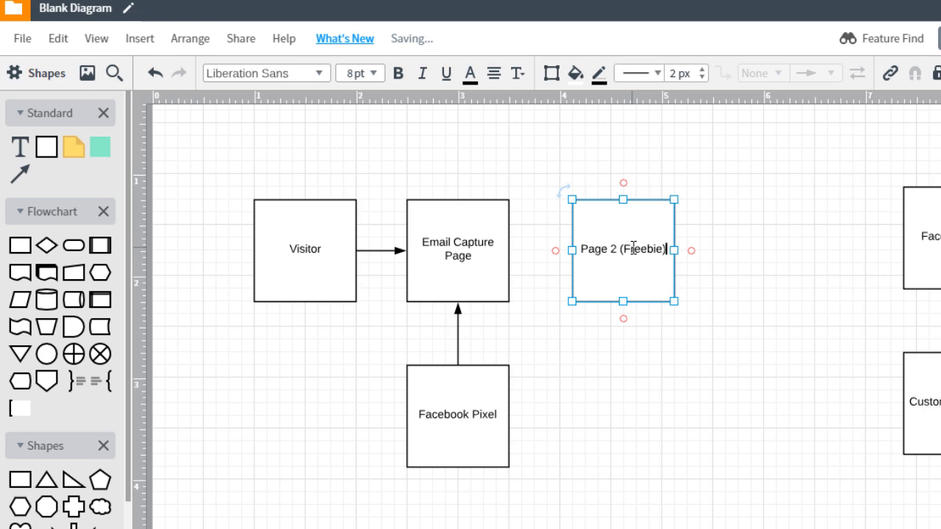
click(613, 341)
Place a copy of the Facebook Pixel box directly beneath Page 2 (Freebie).
click(478, 392)
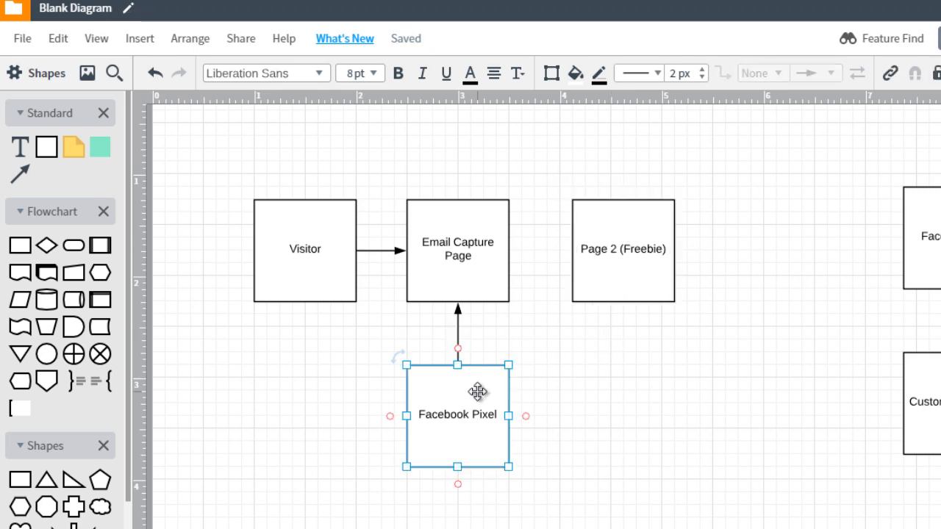
drag(478, 392, 628, 400)
click(640, 354)
Draw arrows to Page 2 (Freebie) from the Facebook Pixel box beneath it and from the Email Capture Page box.
drag(624, 364, 624, 302)
click(763, 273)
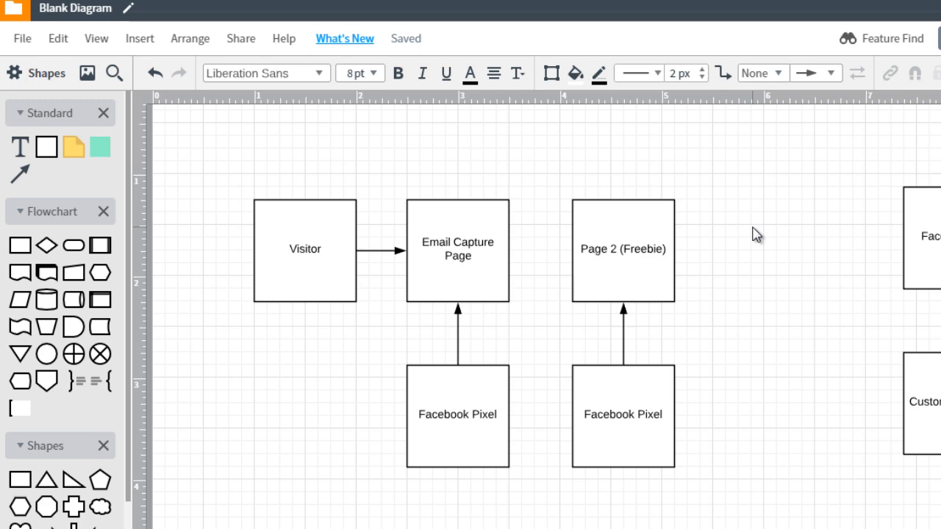
drag(508, 251, 574, 251)
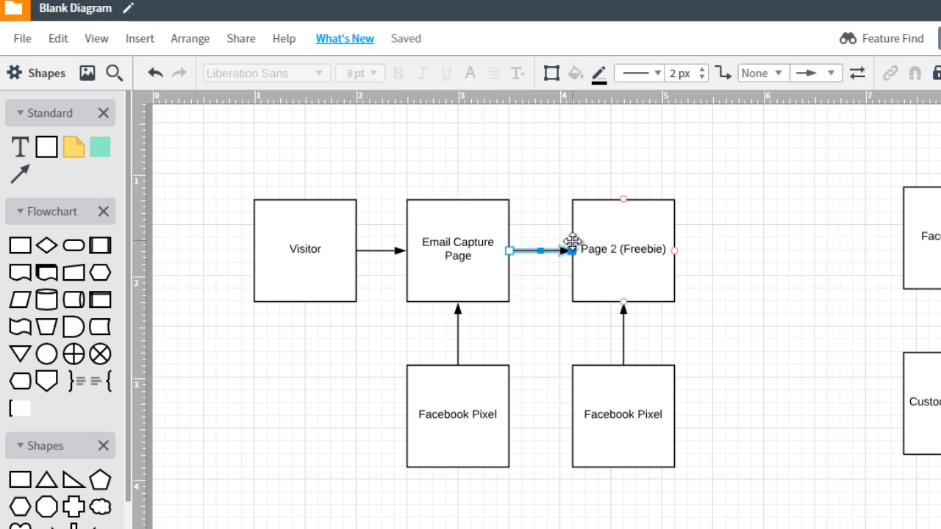
click(610, 238)
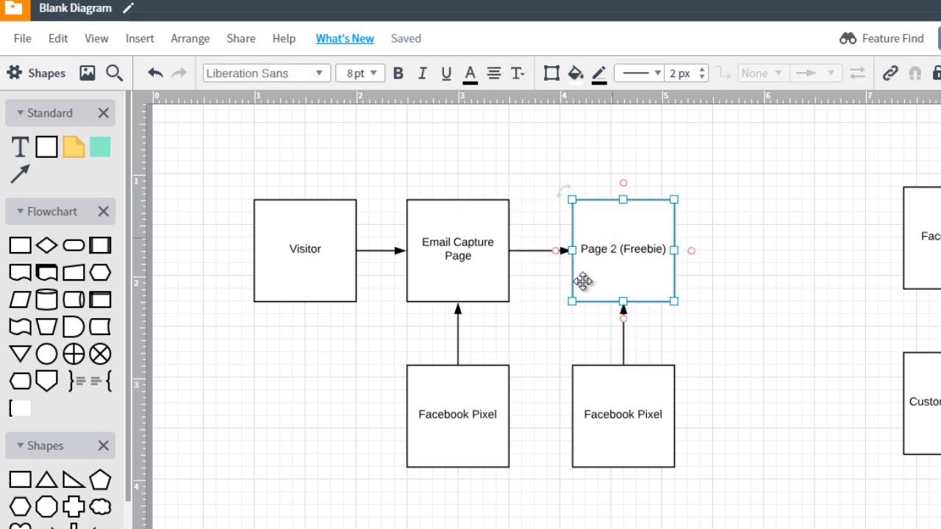
Add "(Conversion)" to the label of the Facebook Pixel box beneath Page 2 (Freebie).
double_click(634, 409)
key(Right)
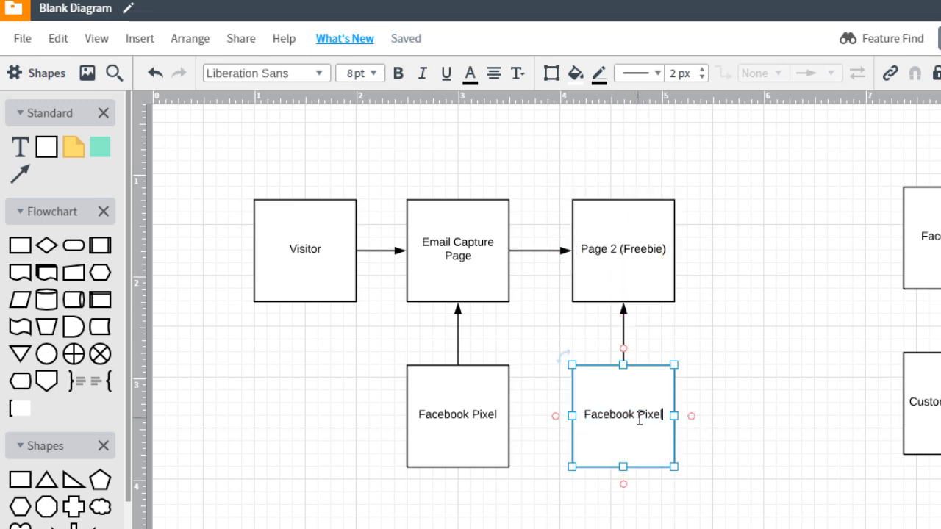
text((Con)
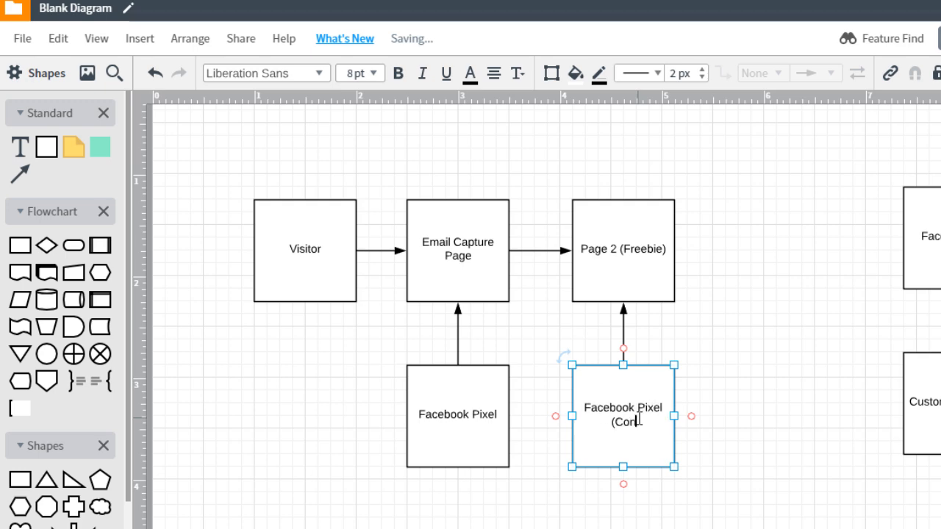
text(version))
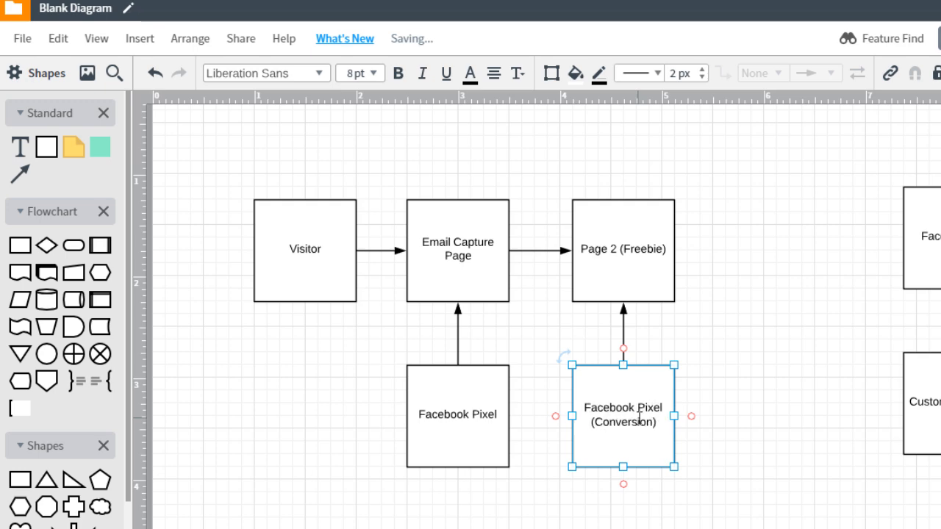
click(717, 388)
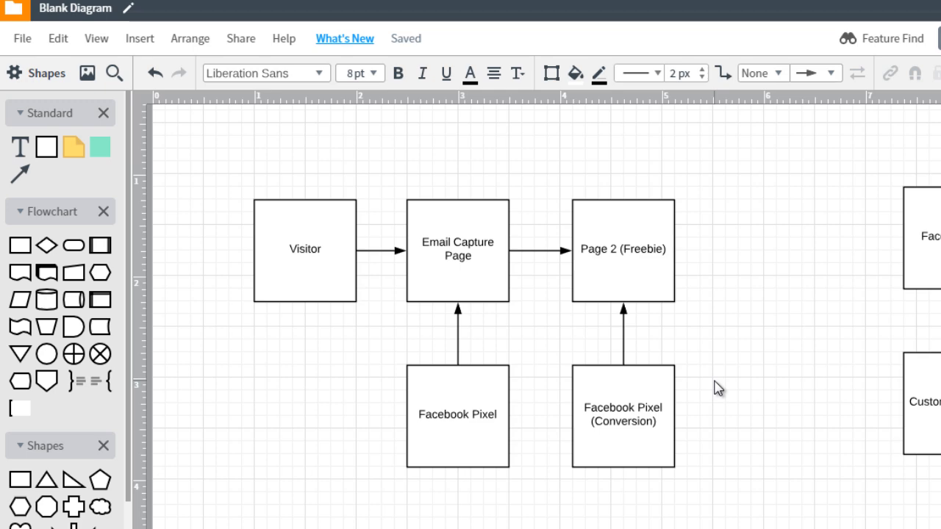
Duplicate the Page 2 (Freebie) box to its right and label the copy "DID NOT GIVE EMAIL".
click(660, 280)
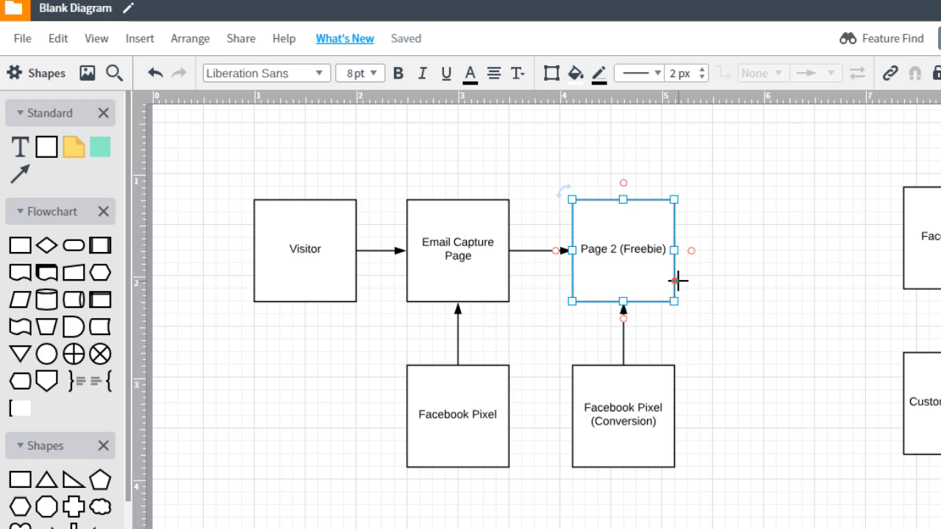
key(ctrl+d)
drag(681, 264, 775, 247)
double_click(775, 247)
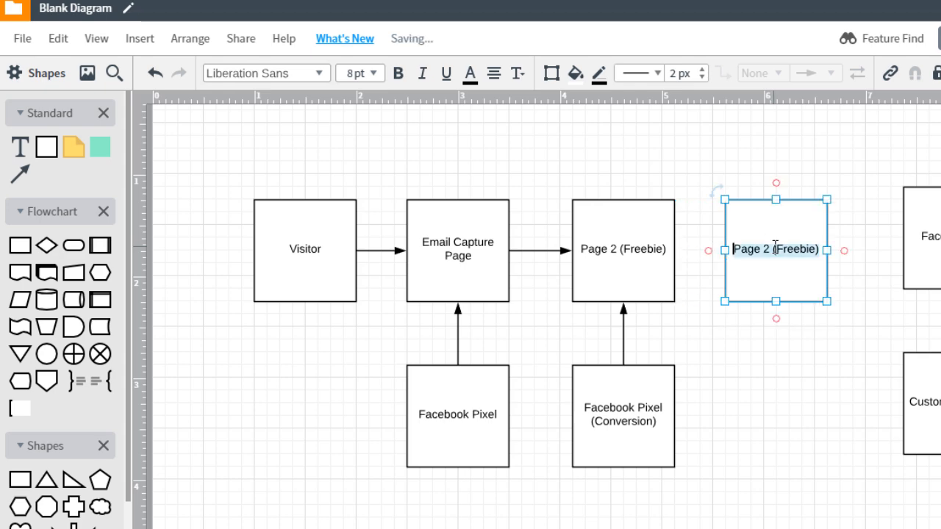
text(DID NOT GIVE EMAIL)
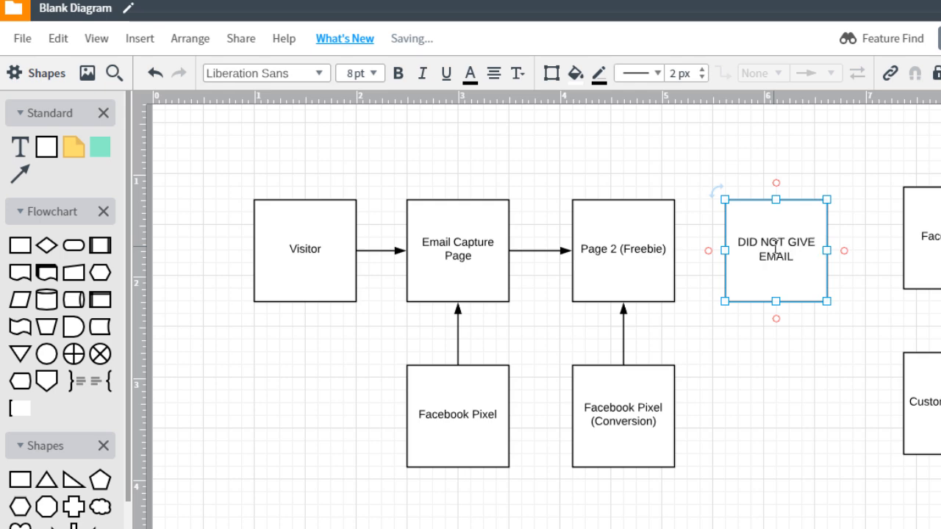
click(759, 337)
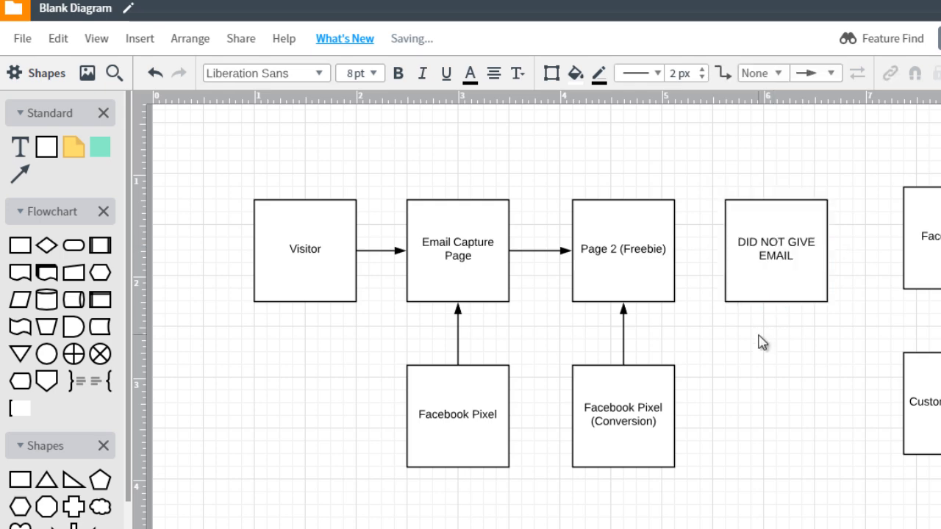
Draw a connector over Page 2 (Freebie) from the top of Email Capture Page to the top of DID NOT GIVE EMAIL.
click(646, 253)
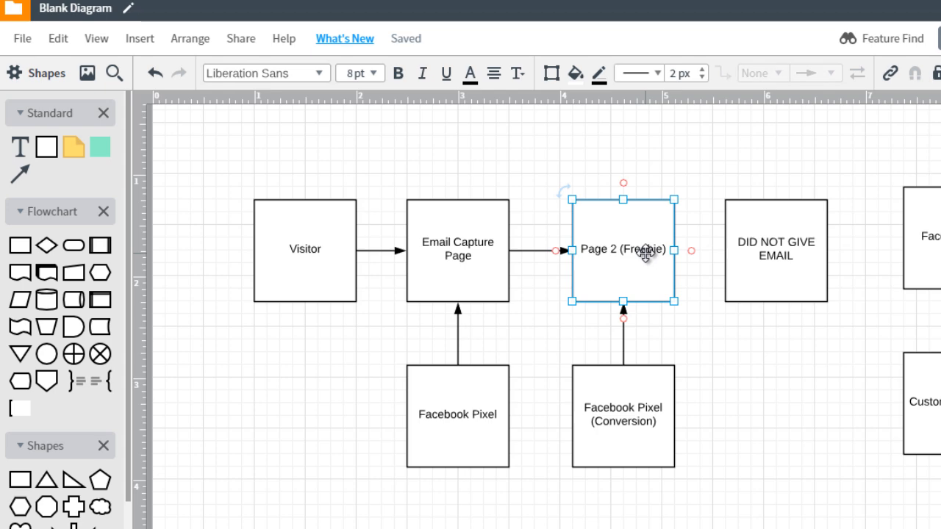
drag(460, 198, 777, 206)
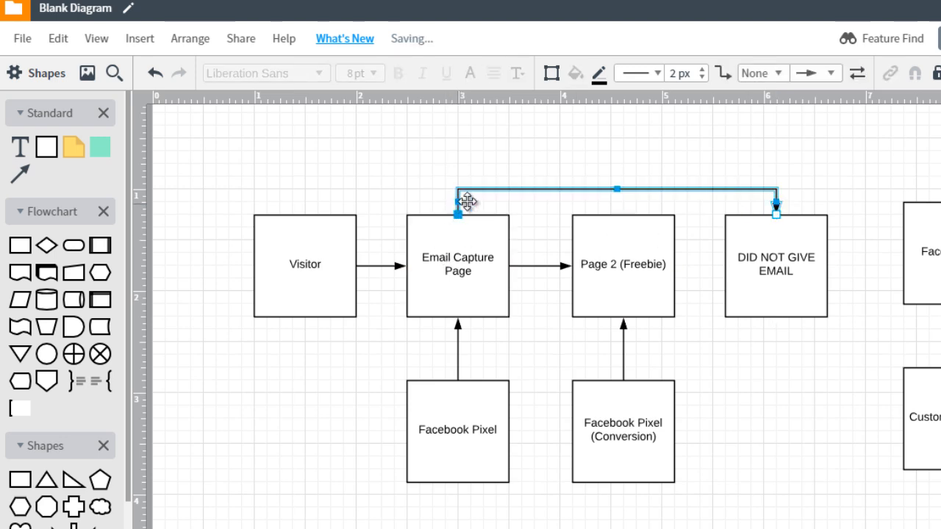
click(773, 232)
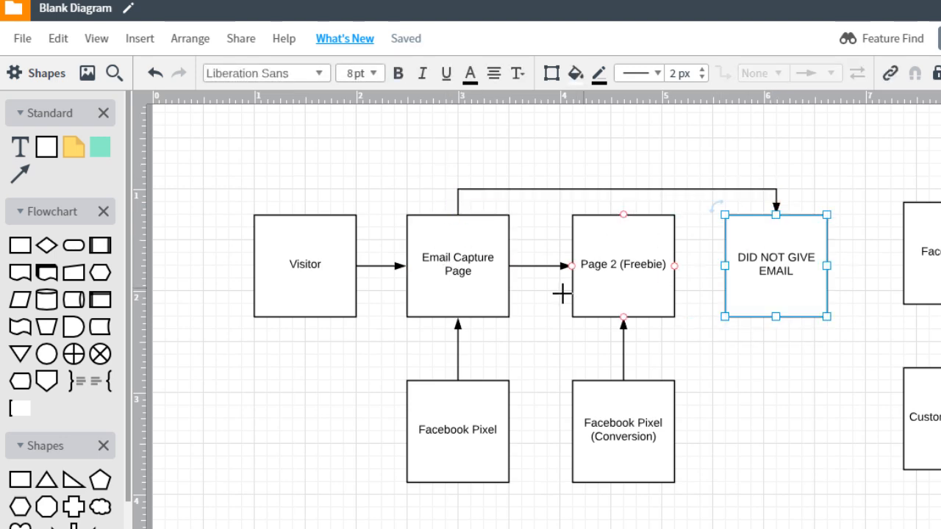
Change the label of the Page 2 (Freebie) box to "Scenario 1: (Freebie)".
click(595, 270)
double_click(590, 266)
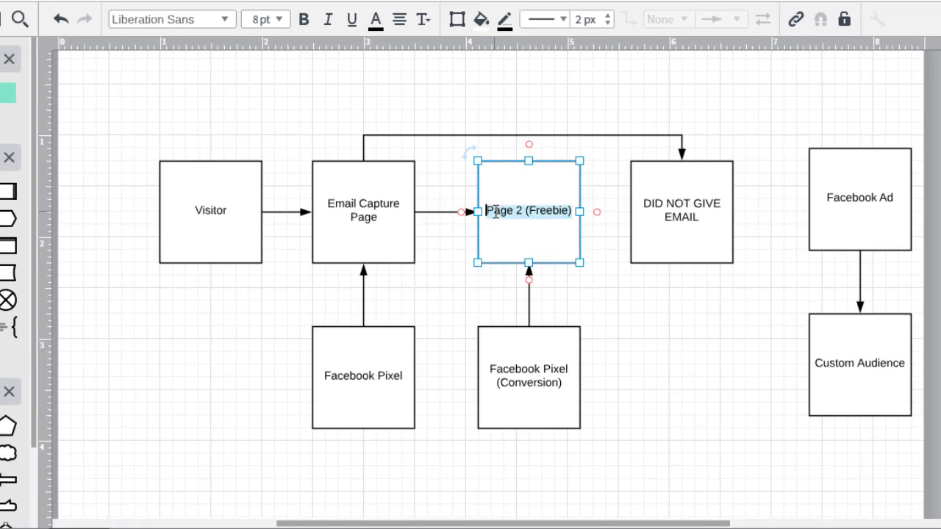
click(489, 212)
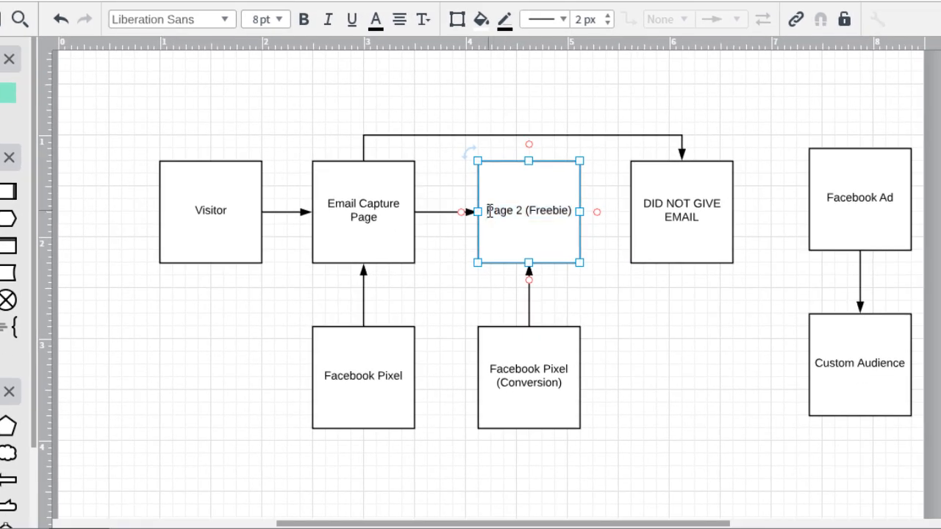
text(Scenario 1)
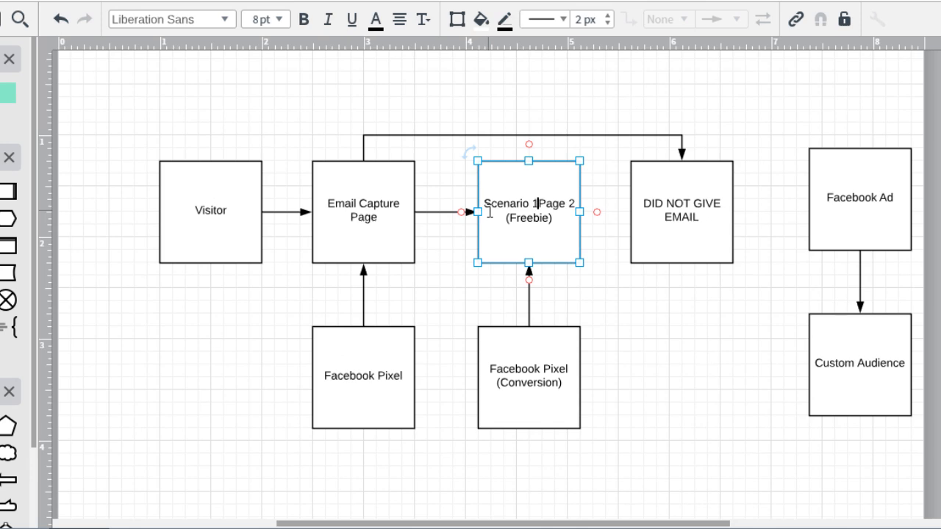
key(shift+Right)
key(shift+Right)
key(shift+Right)
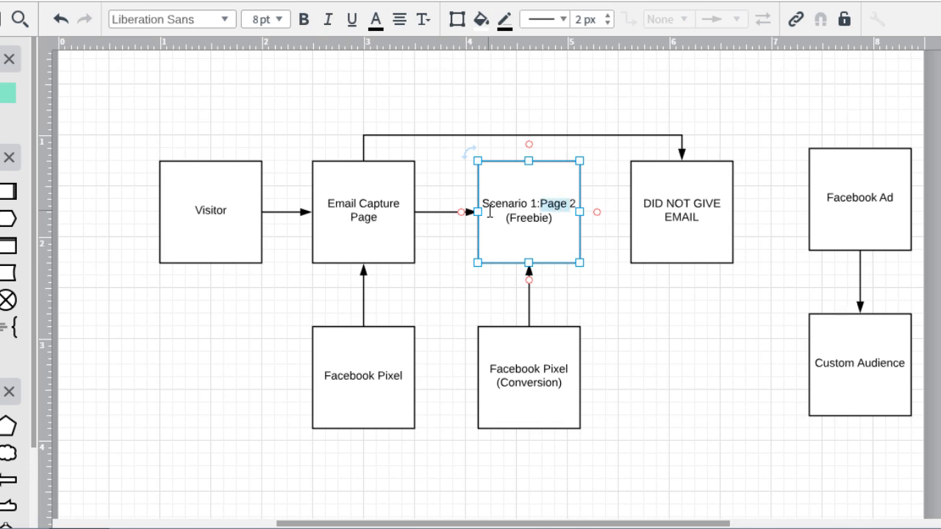
key(BackSpace)
text(:)
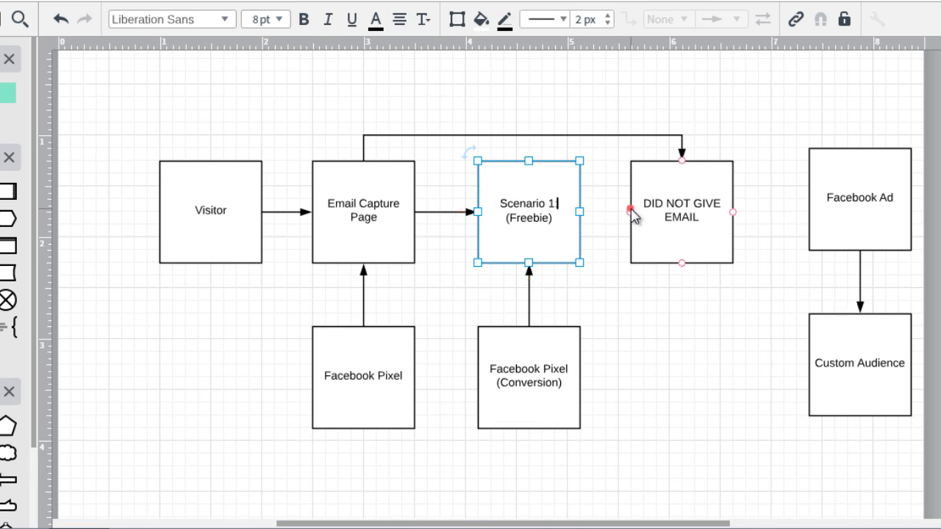
Add "Scenario 2:" on its own line above the DID NOT GIVE EMAIL label.
click(639, 205)
text(Scenario )
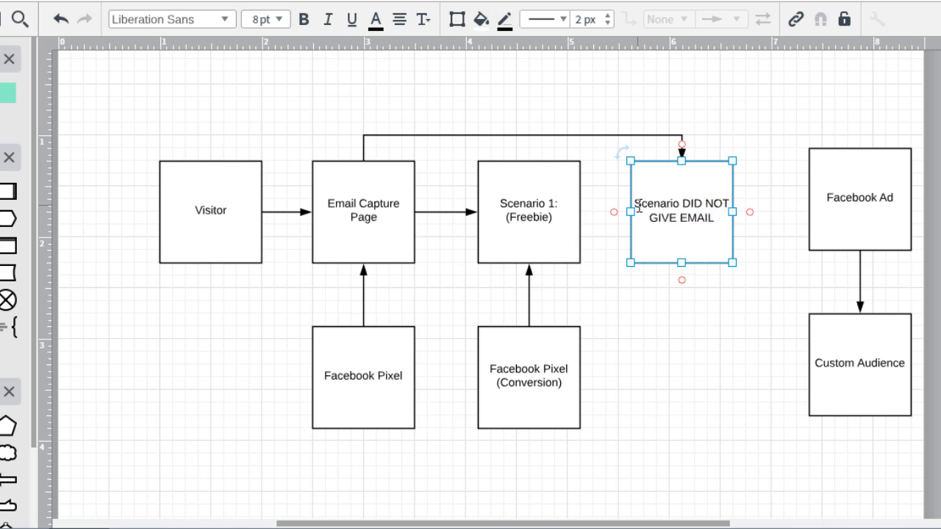
text(2:)
key(Return)
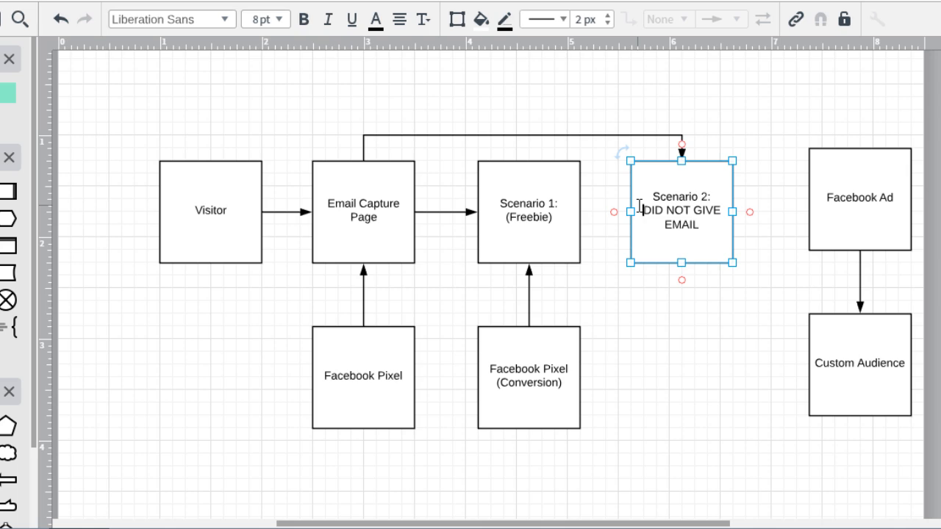
click(710, 324)
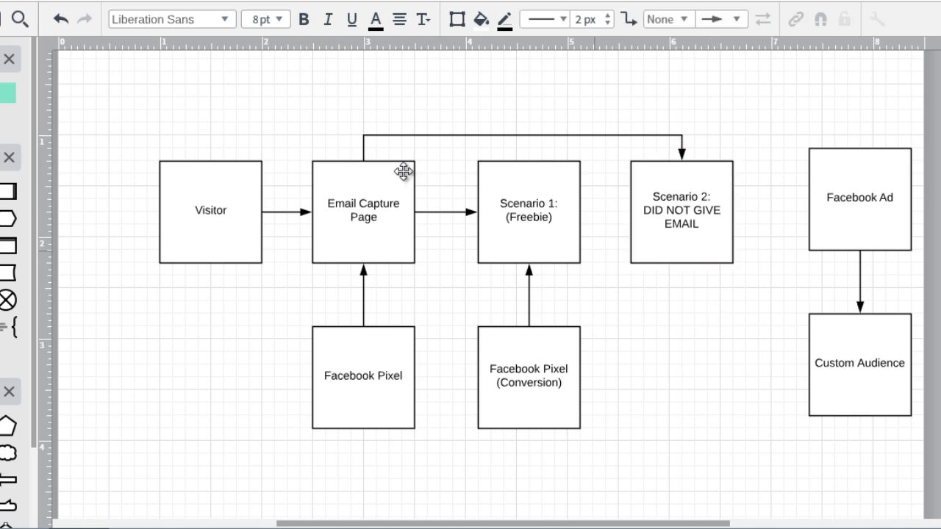
Delete the arrow between Facebook Ad and Custom Audience, and move Custom Audience below Scenario 2 with Facebook Ad to its lower right.
click(373, 211)
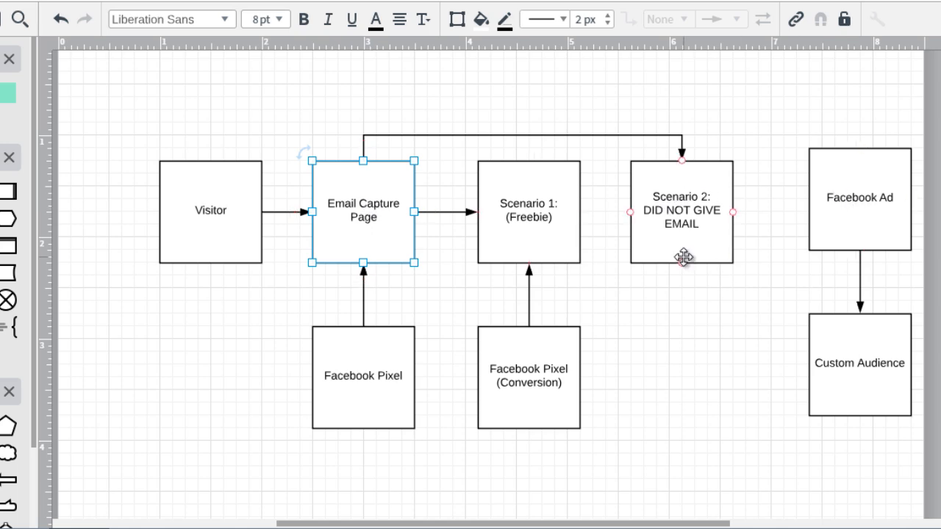
click(858, 236)
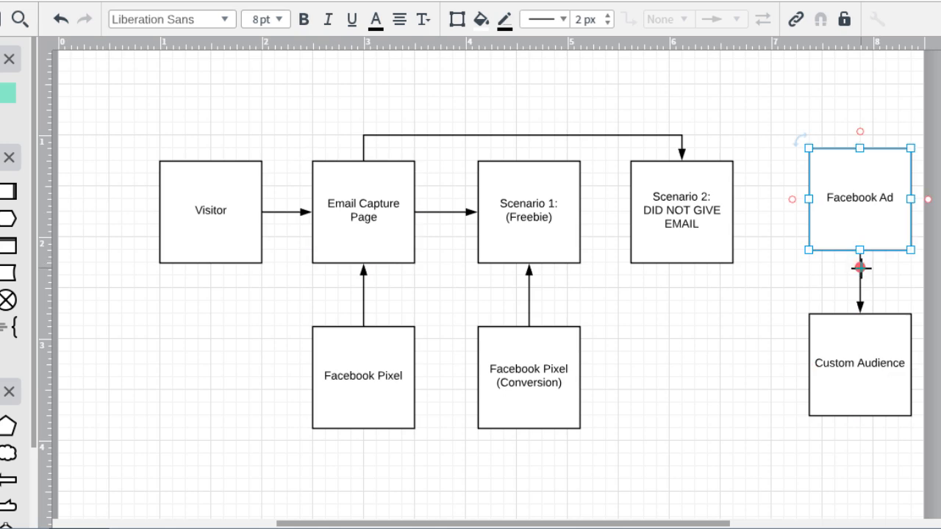
click(861, 268)
key(Delete)
drag(864, 200, 698, 479)
drag(857, 343, 682, 358)
drag(705, 453, 853, 428)
drag(682, 357, 681, 365)
click(705, 280)
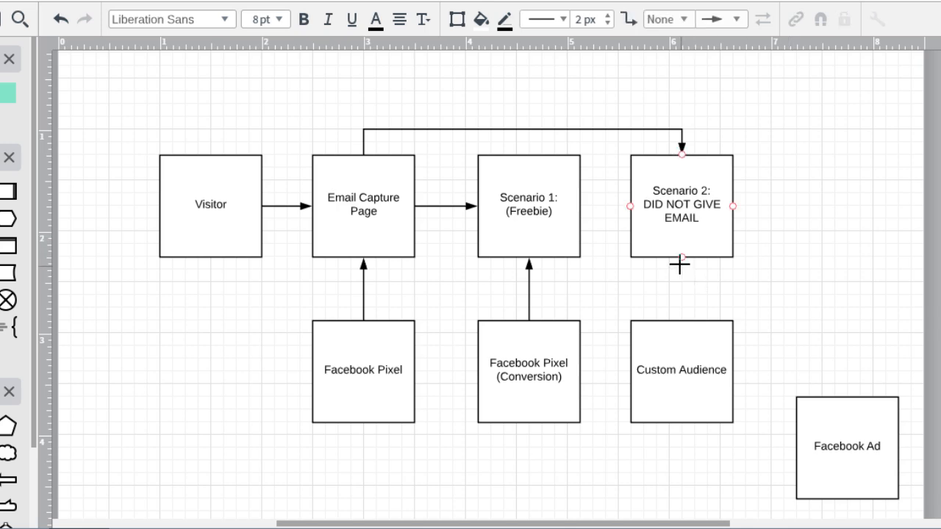
Draw an arrow from Scenario 2 down to Custom Audience and align the Facebook Ad box in the same row.
drag(681, 257, 687, 319)
click(781, 317)
drag(841, 403, 831, 337)
click(678, 231)
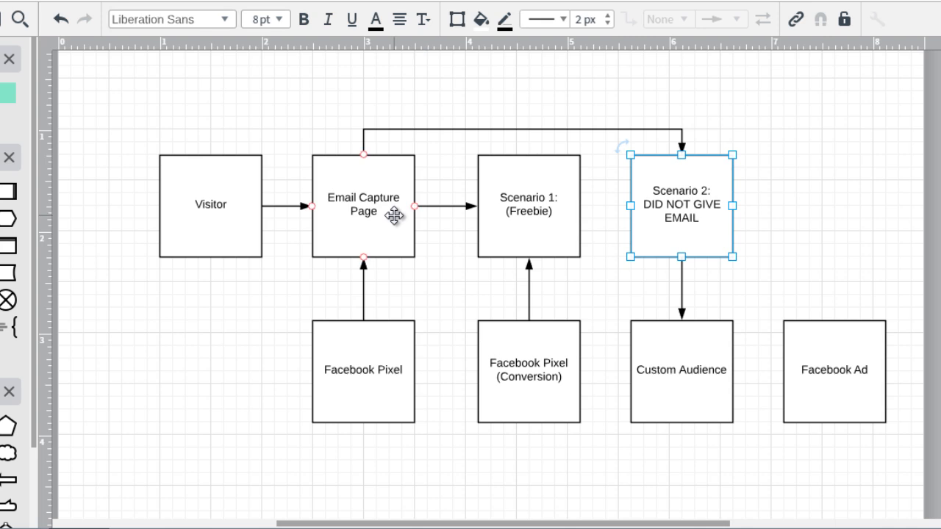
click(368, 203)
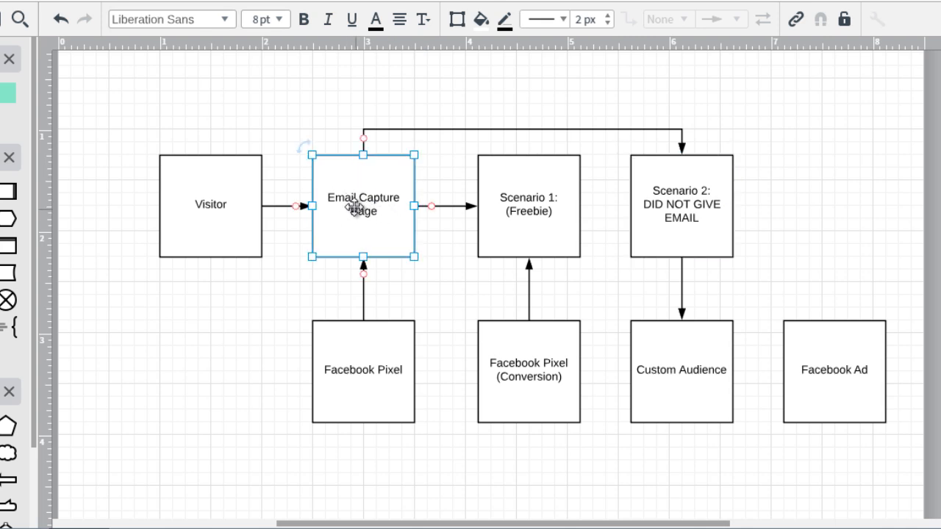
click(531, 203)
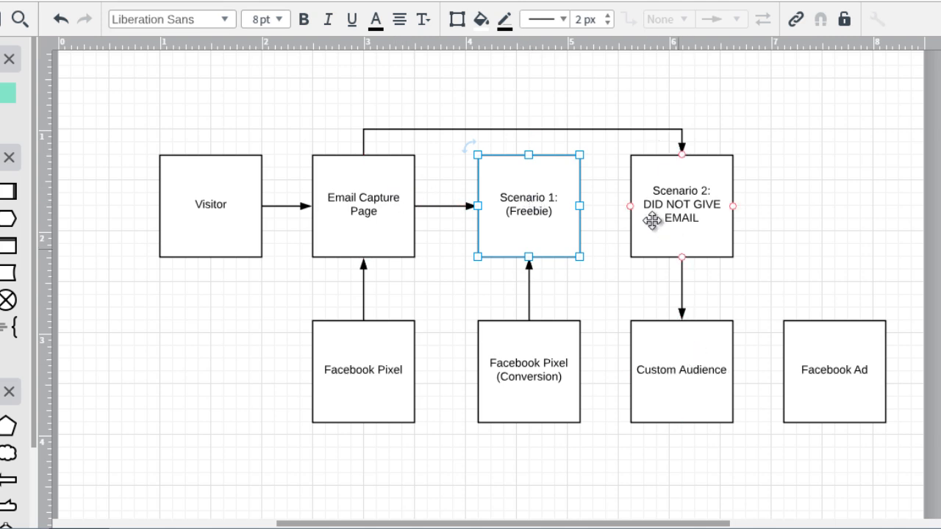
click(372, 215)
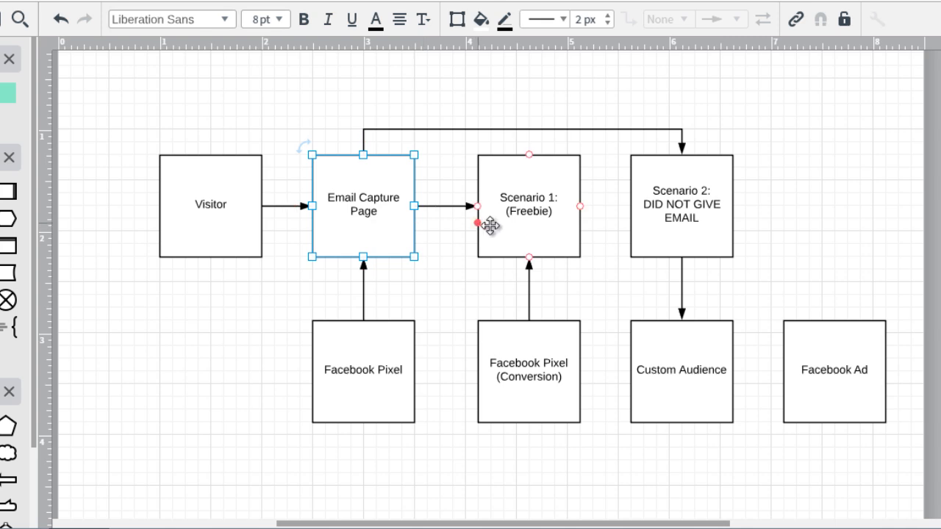
click(511, 235)
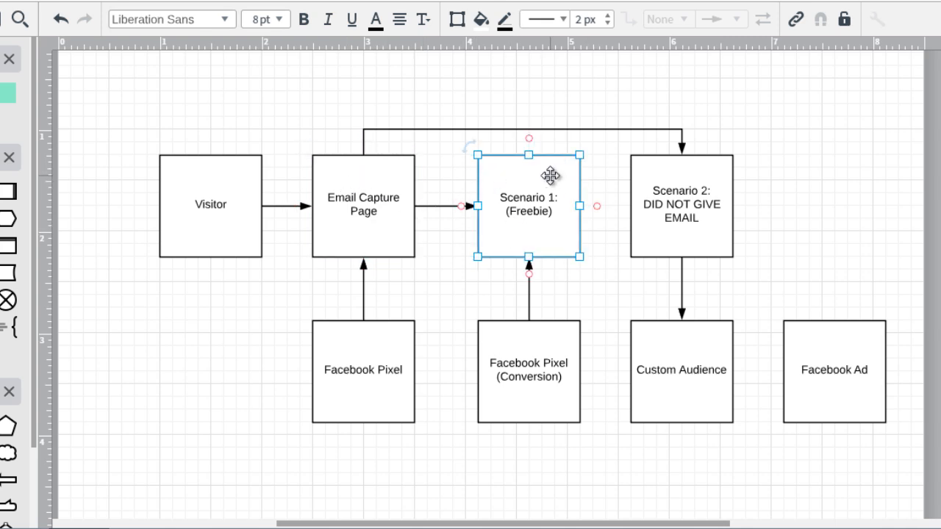
click(812, 165)
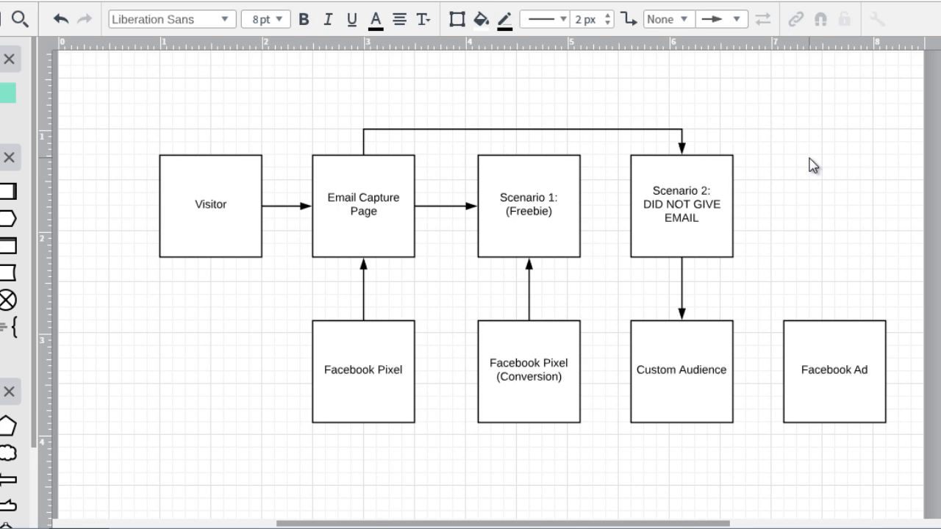
Move the Facebook Ad box slightly closer to Custom Audience and draw an arrow from Custom Audience to it.
drag(818, 336, 807, 335)
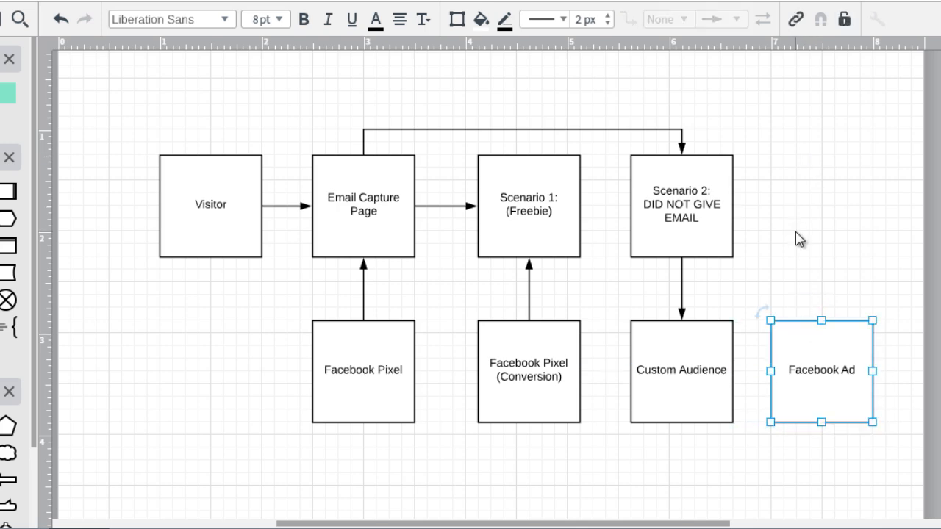
click(796, 232)
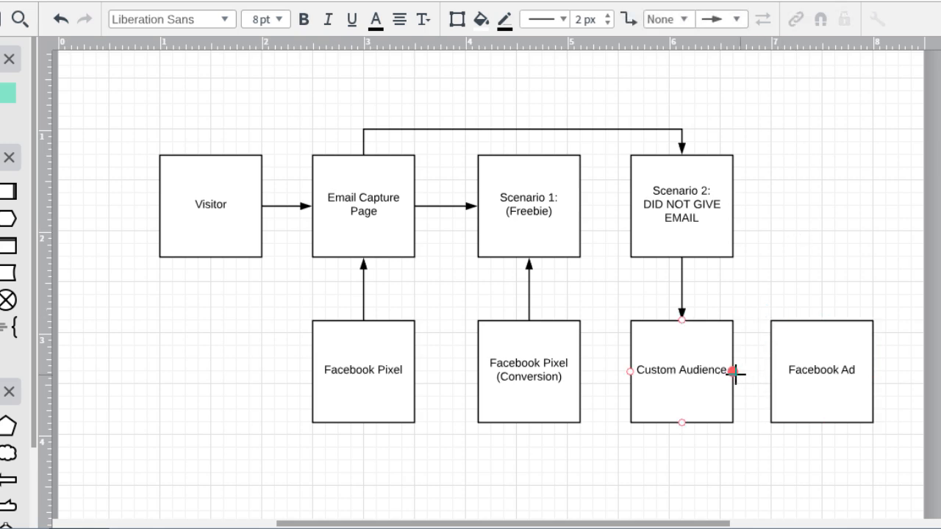
drag(732, 373, 769, 370)
click(790, 257)
Review the funnel path from Email Capture Page through Scenario 2, Custom Audience and Facebook Ad, plus the Facebook Pixel and Scenario 1 boxes.
click(378, 228)
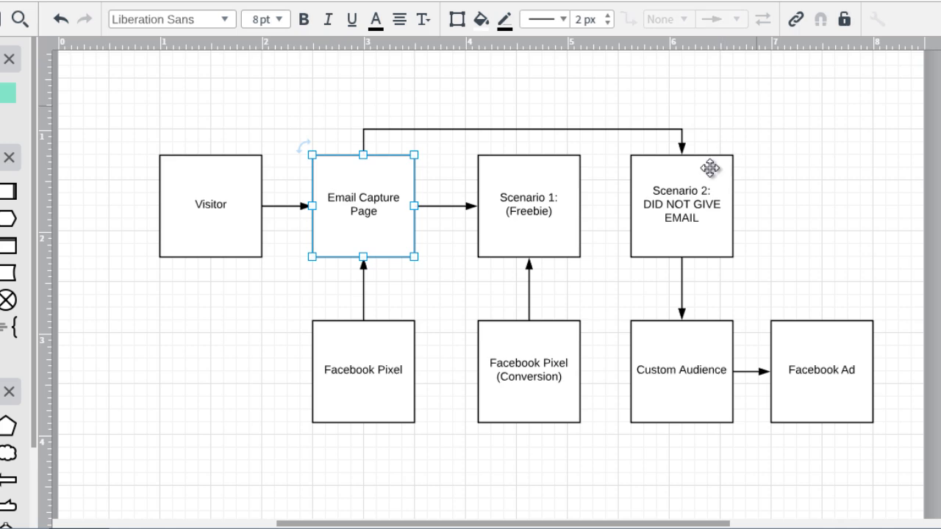
click(712, 214)
click(693, 375)
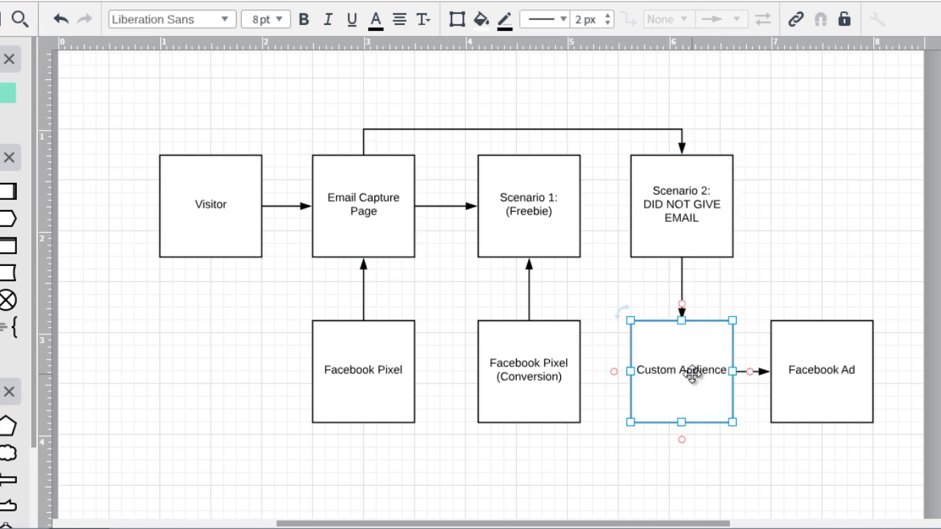
click(796, 365)
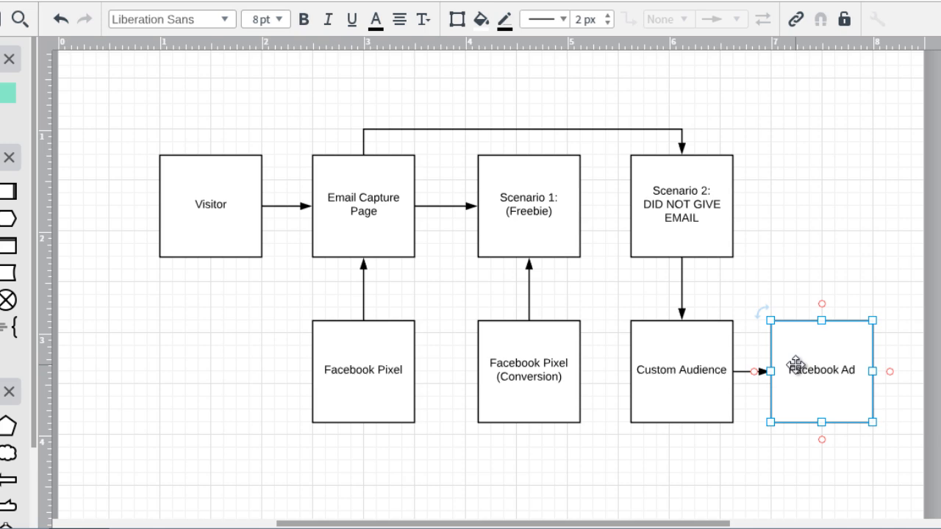
click(784, 224)
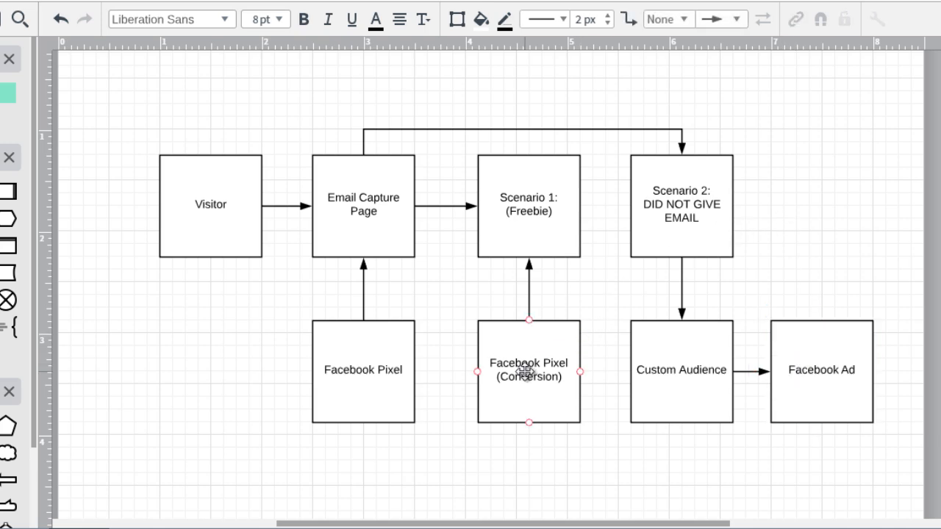
click(398, 370)
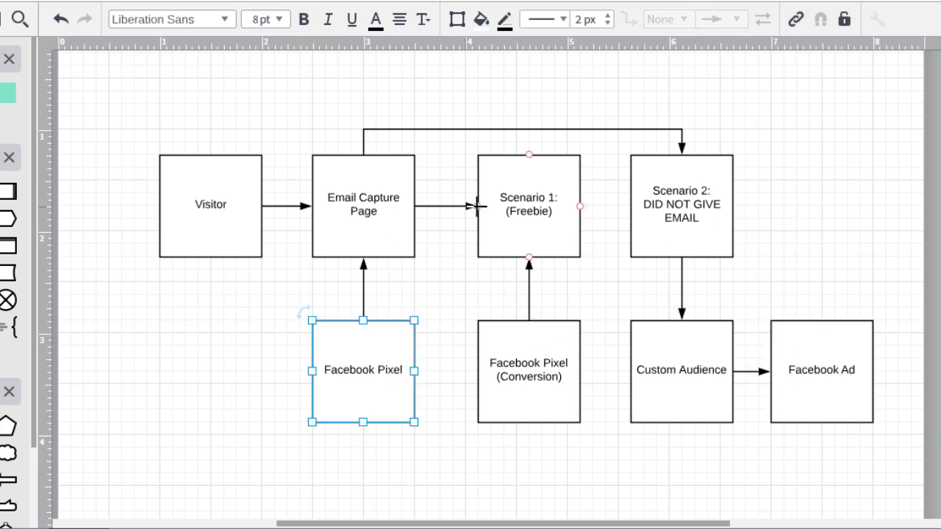
click(533, 195)
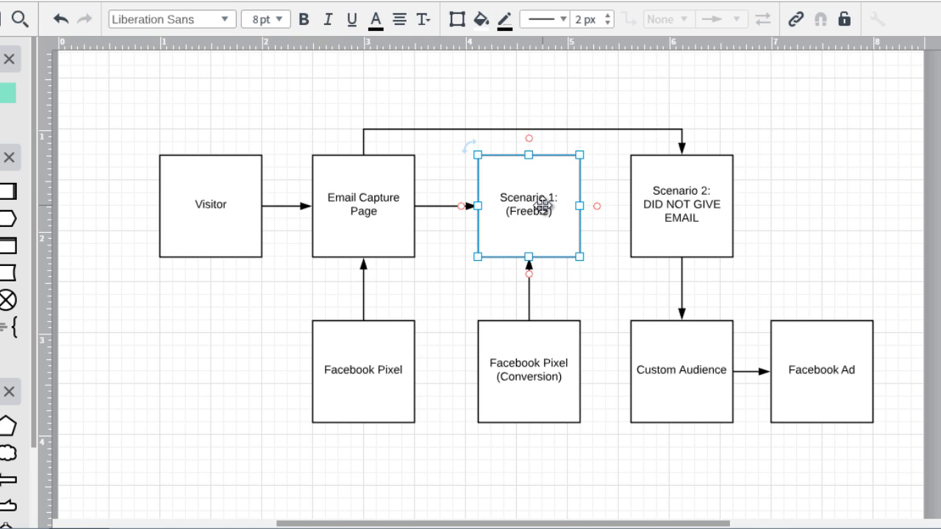
click(786, 145)
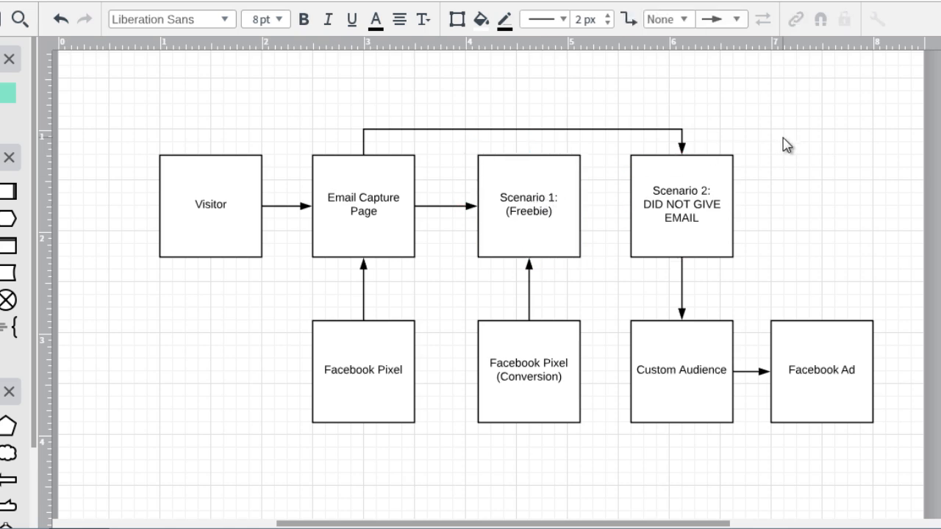
Duplicate the entire funnel flow and place the copy below the original.
drag(113, 114, 491, 254)
click(250, 114)
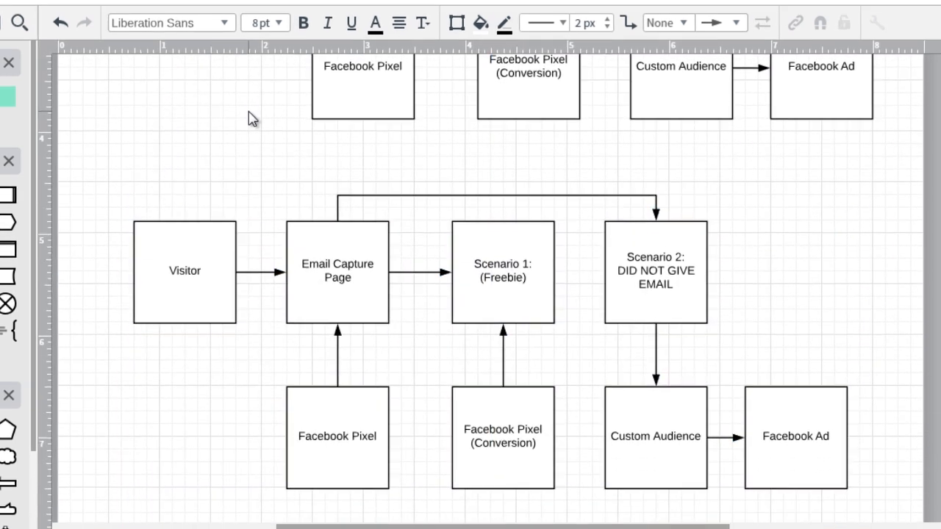
click(636, 268)
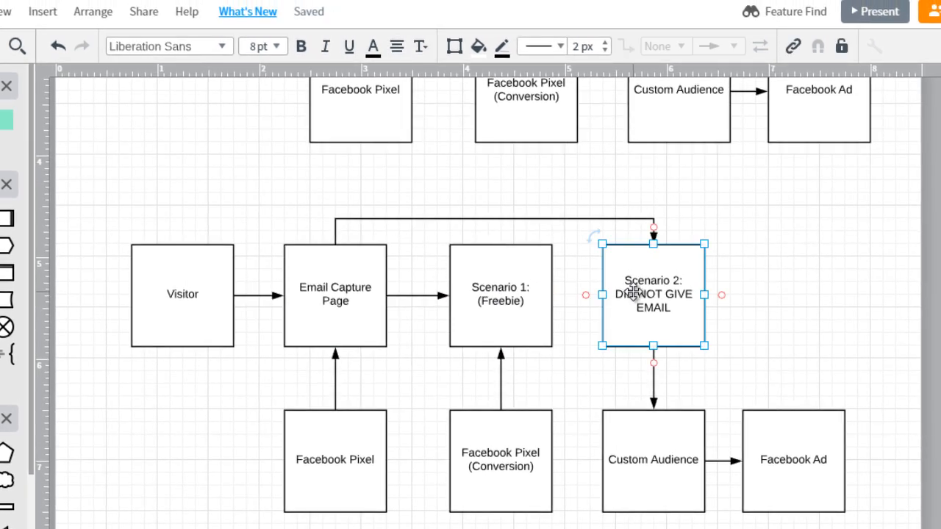
Check the line "Sale (goal = get someone to buy)" in the notes window and return to the diagram.
click(531, 528)
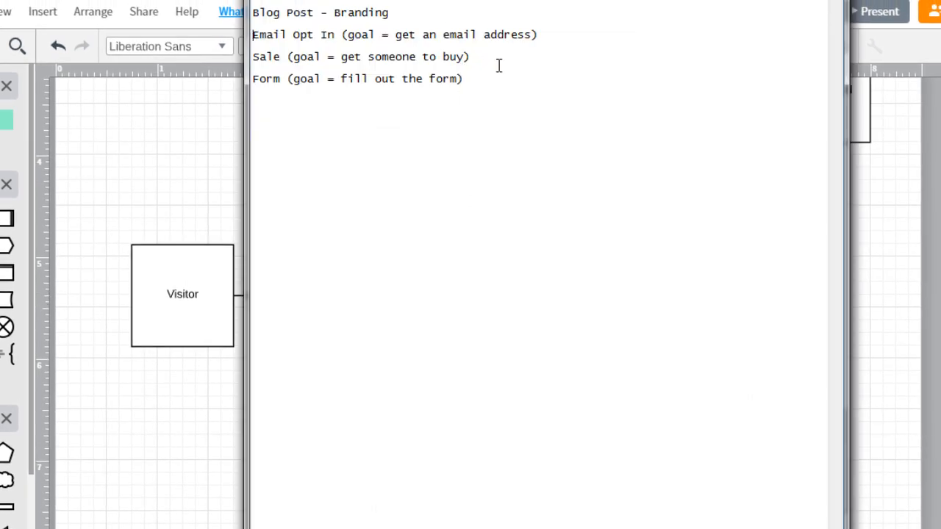
drag(470, 57, 247, 58)
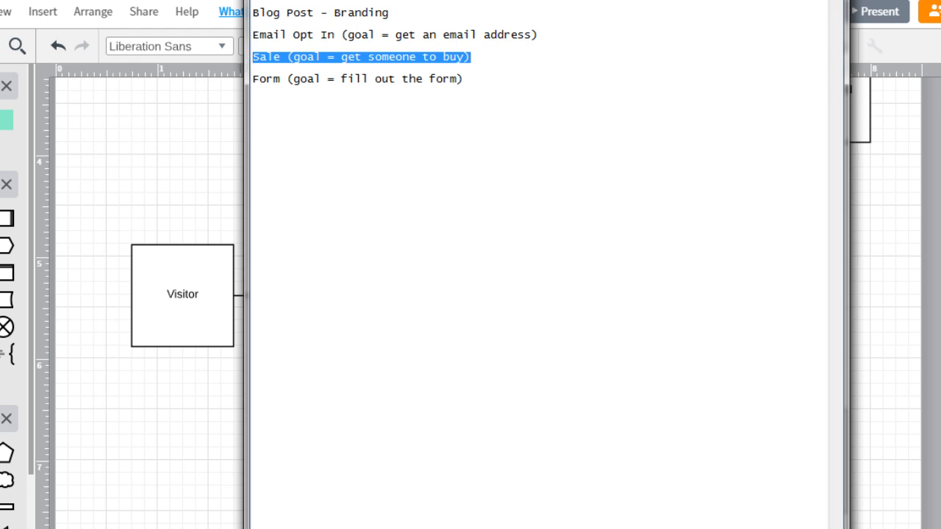
click(531, 528)
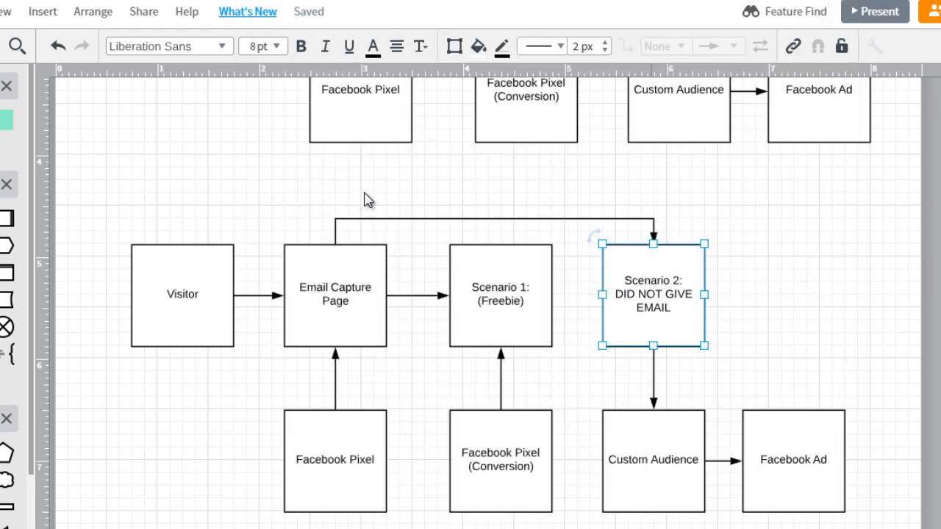
Replace the label of the Email Capture Page box in the copied flow with text starting with "S".
click(250, 196)
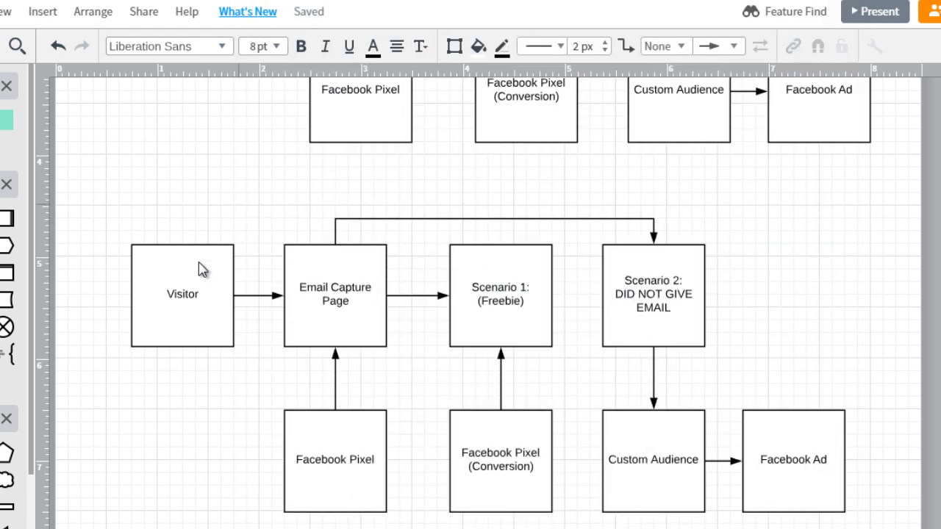
click(190, 284)
double_click(334, 304)
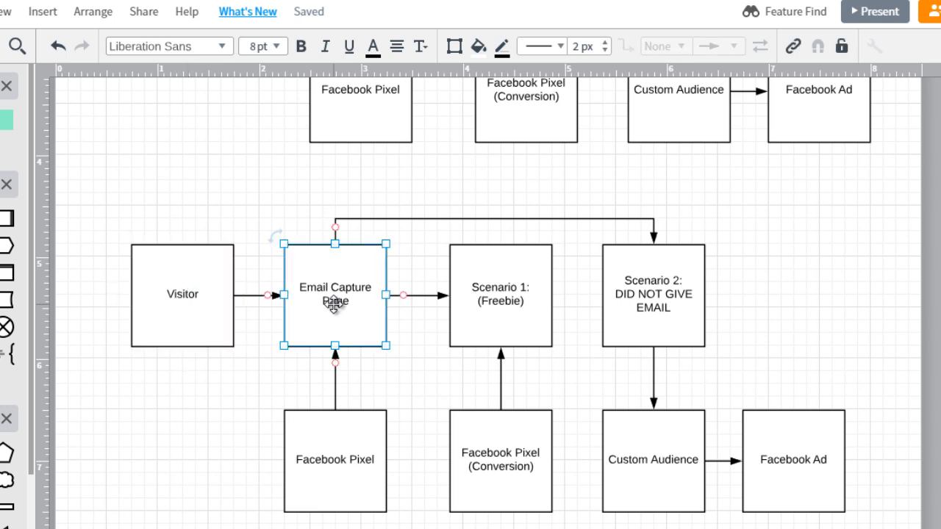
text(S)
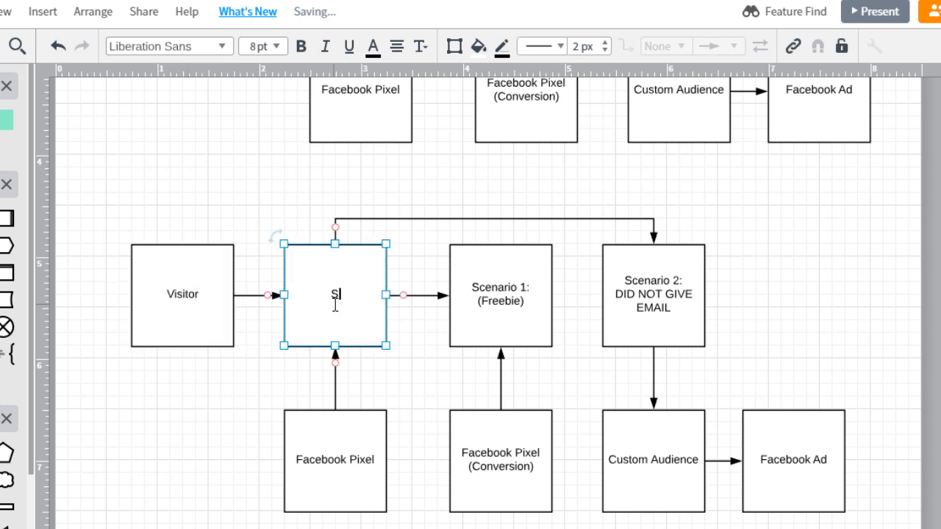